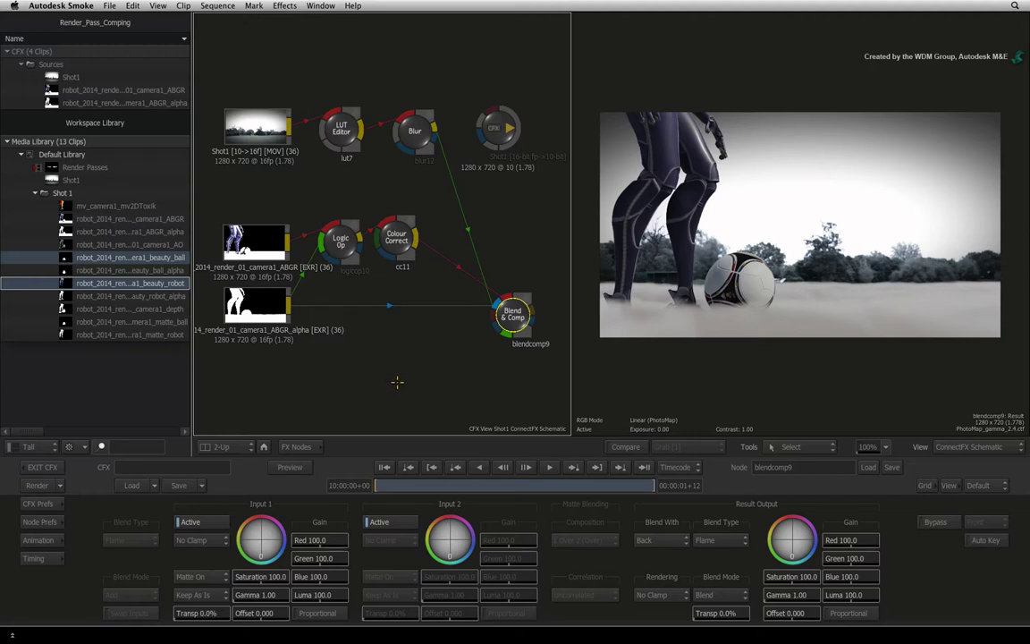
Shift the schematic up and view the alpha EXR read node's matte full screen with F4.
{"action": "left_click_drag", "start_coordinate": [396, 384], "coordinate": [396, 324]}
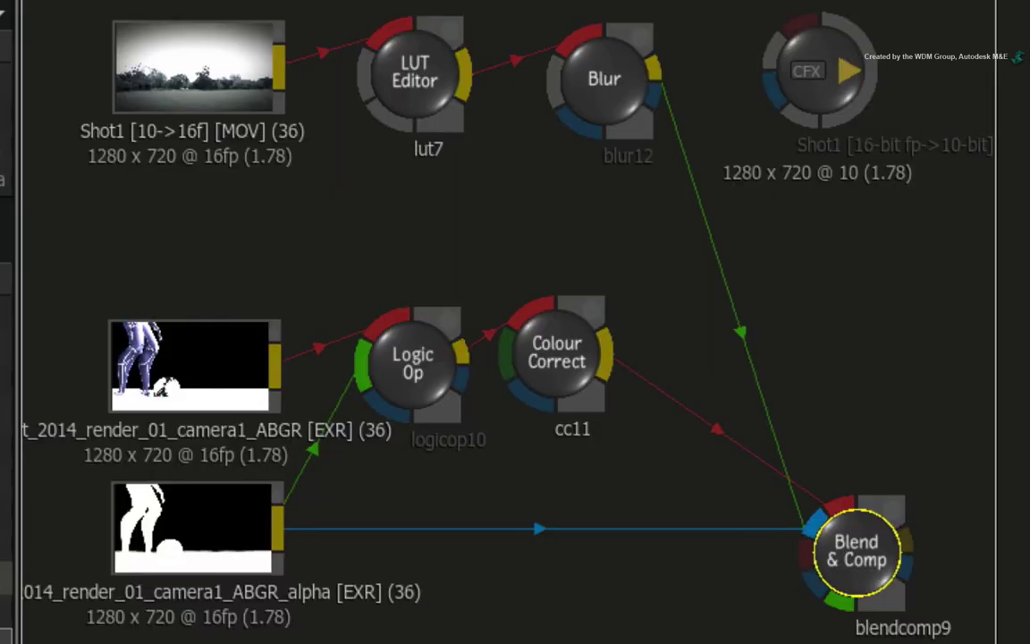
{"action": "left_click_drag", "start_coordinate": [213, 520], "coordinate": [212, 516]}
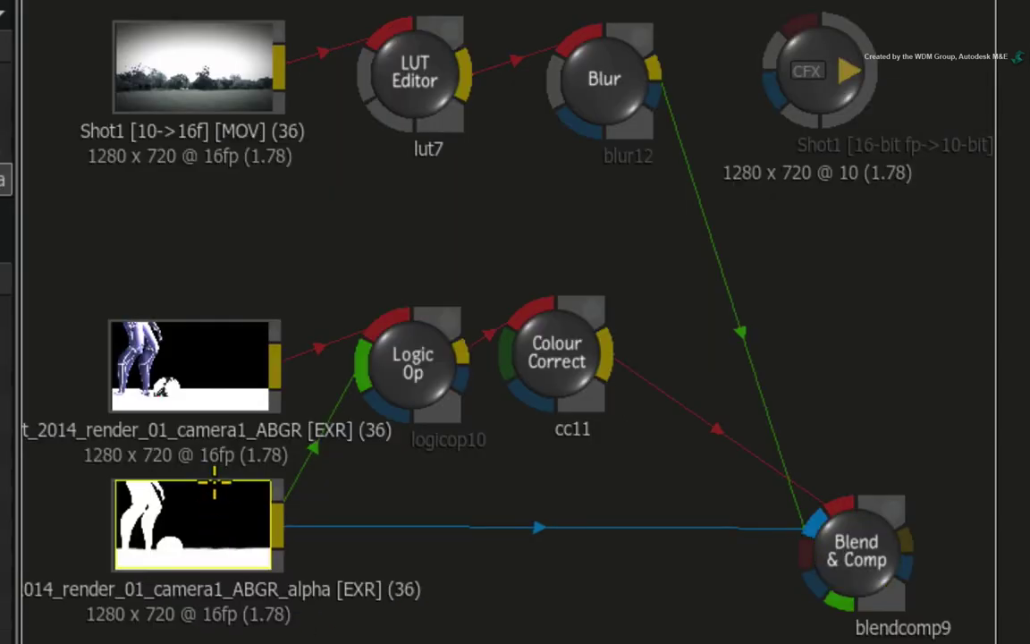
{"action": "key", "text": "F4"}
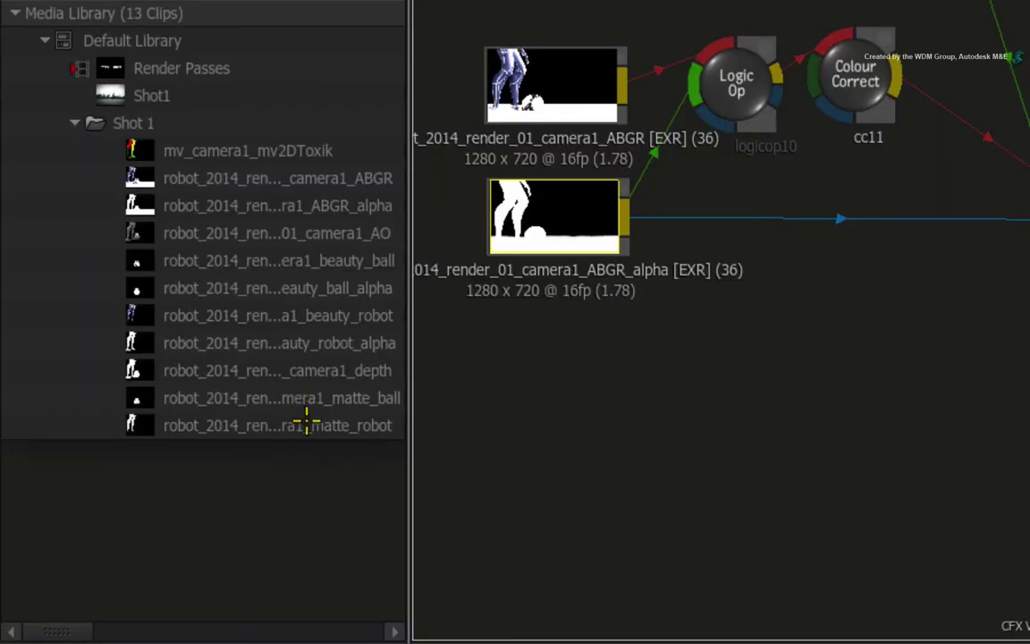
Bring the matte_ball and matte_robot clips from the Media Library into the schematic.
{"action": "left_click", "coordinate": [306, 420]}
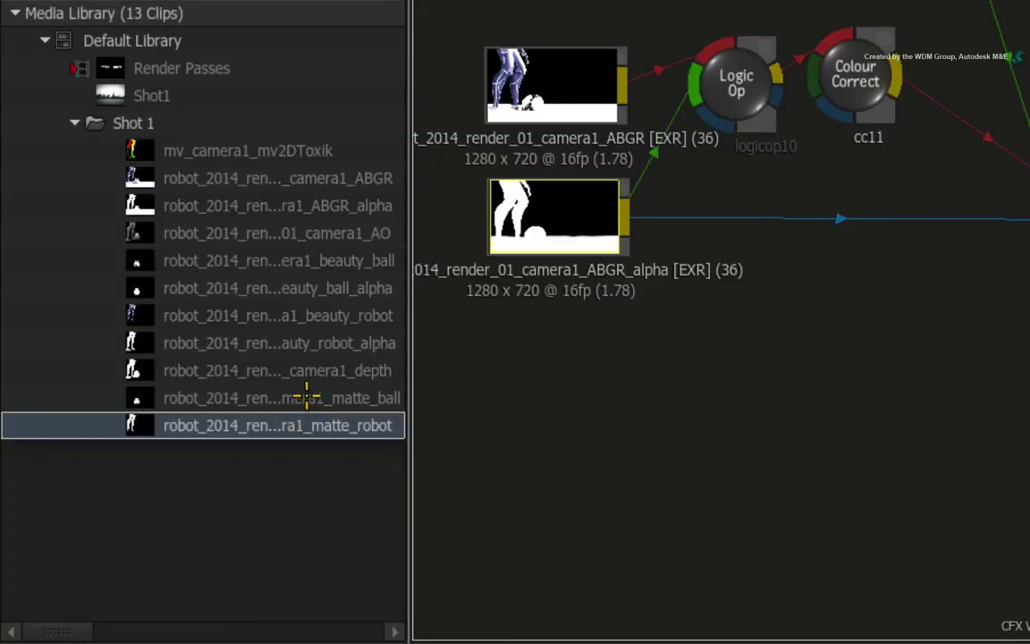
{"action": "left_click", "coordinate": [302, 396]}
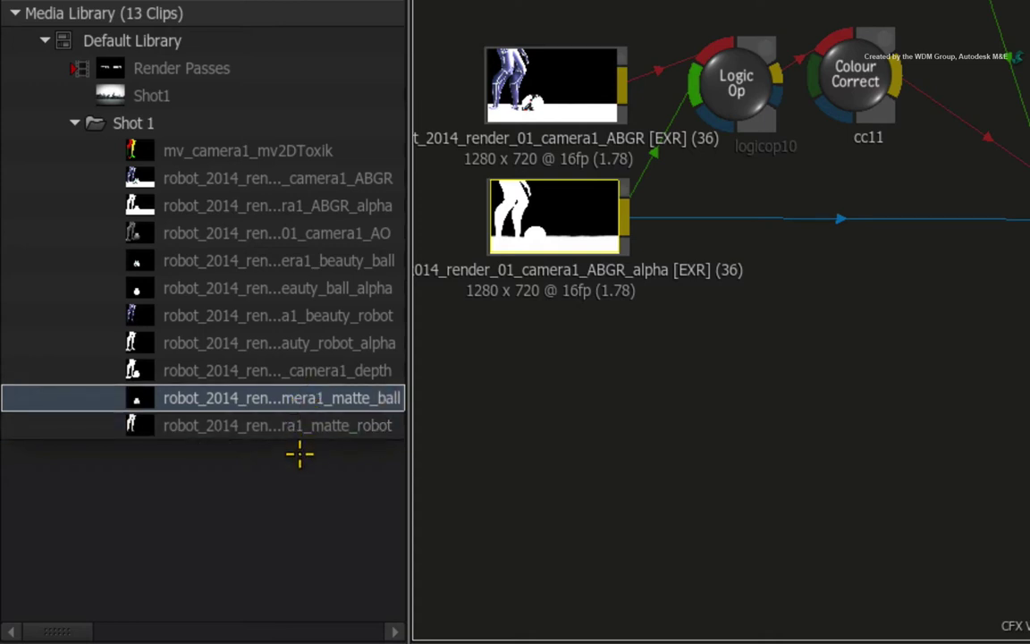
{"action": "left_click", "coordinate": [295, 426], "text": "ctrl"}
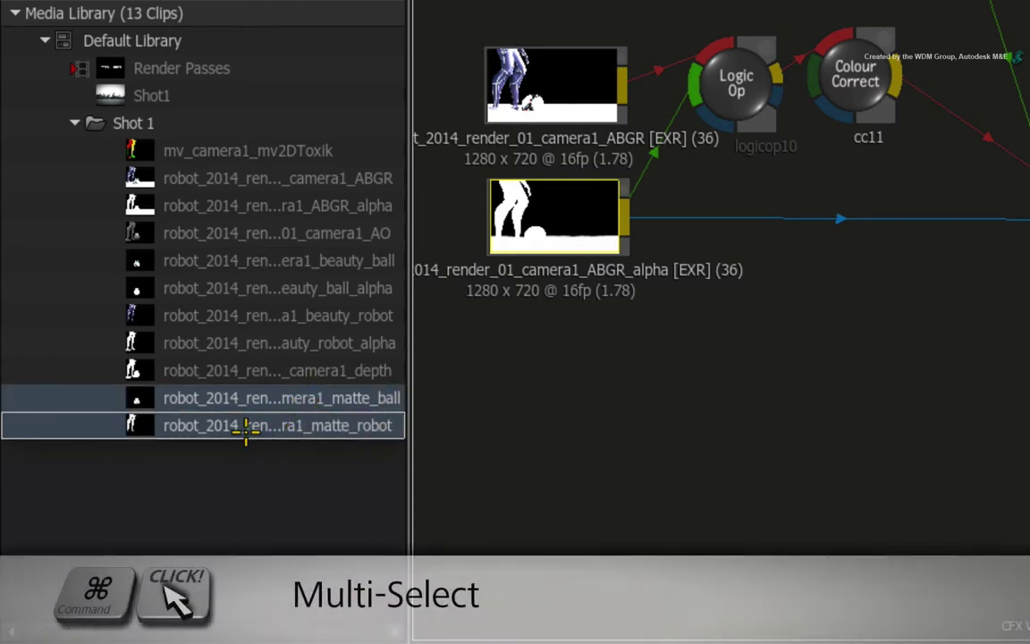
{"action": "left_click", "coordinate": [143, 394]}
{"action": "left_click", "coordinate": [142, 420], "text": "super"}
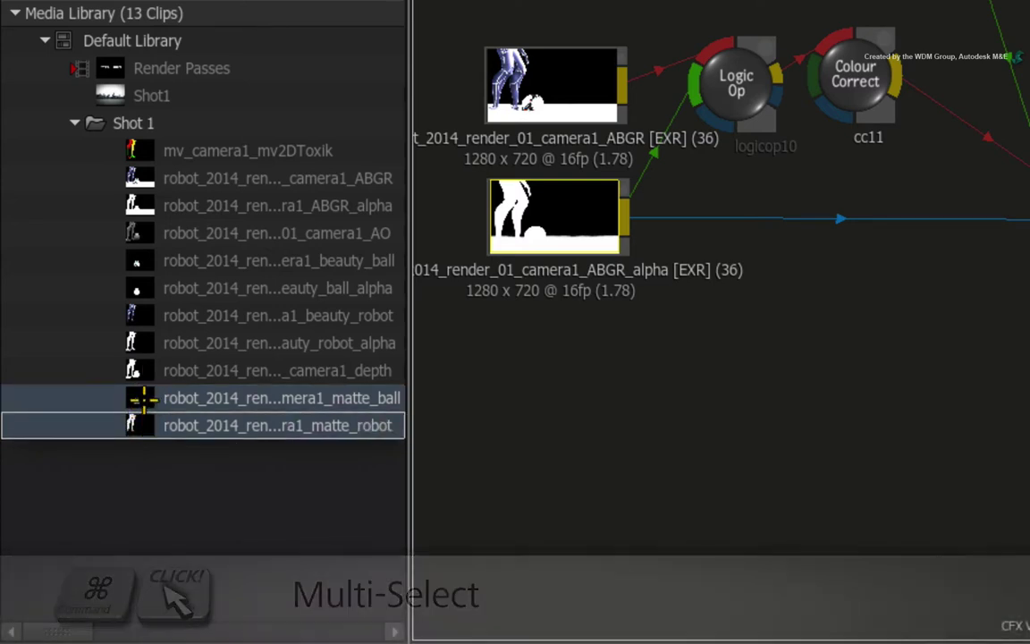
{"action": "left_click_drag", "start_coordinate": [143, 398], "coordinate": [569, 362]}
Stack the matte_ball and matte_robot nodes neatly beneath the alpha node.
{"action": "left_click_drag", "start_coordinate": [535, 551], "coordinate": [568, 495]}
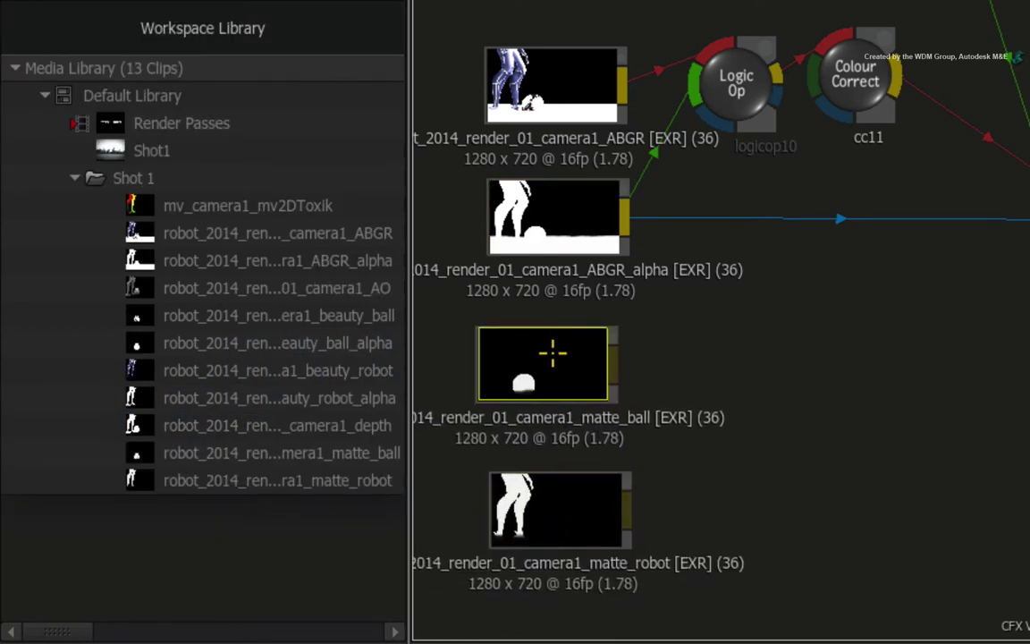
{"action": "left_click_drag", "start_coordinate": [547, 373], "coordinate": [558, 381]}
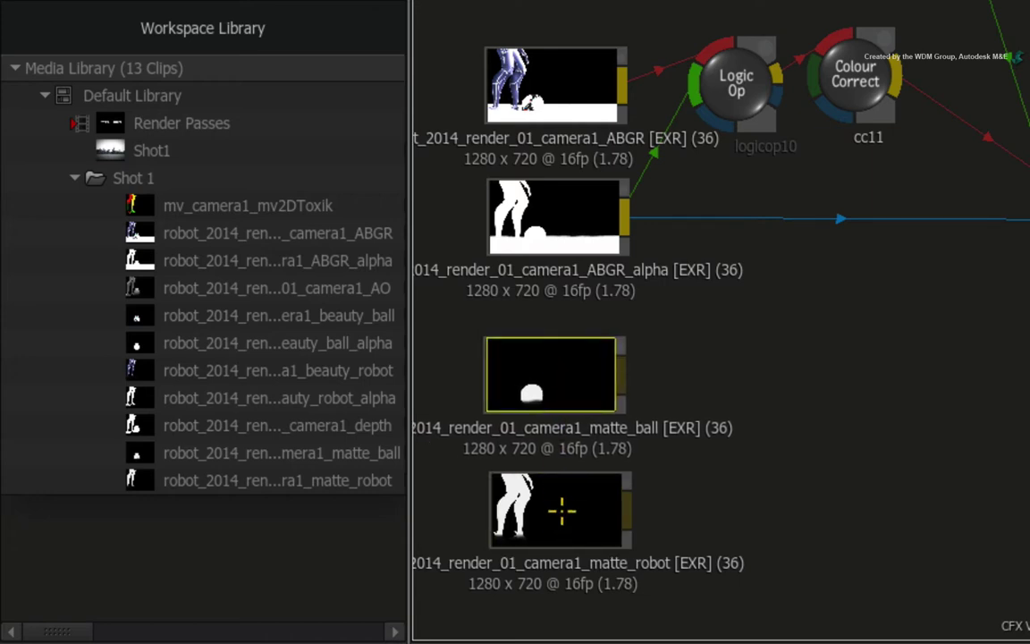
{"action": "left_click_drag", "start_coordinate": [560, 509], "coordinate": [563, 505]}
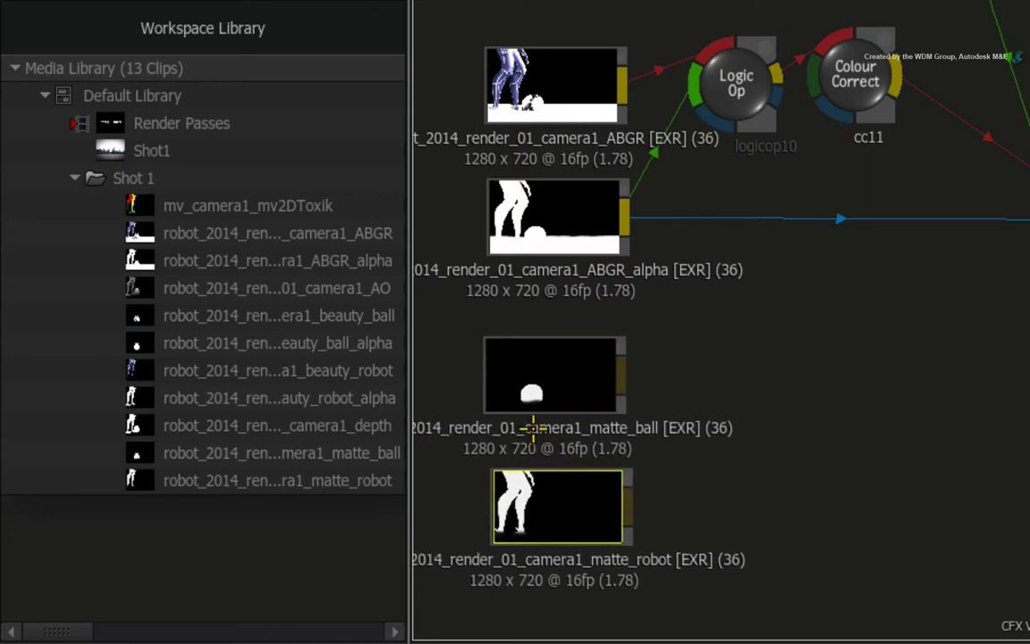
{"action": "left_click", "coordinate": [554, 391]}
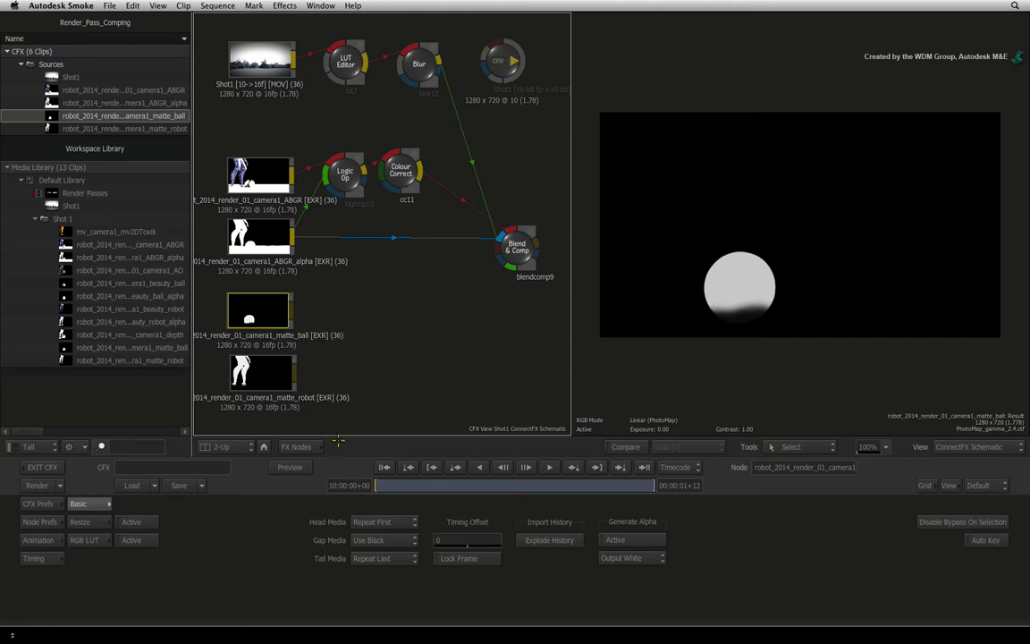
Add a Blend & Comp node (blendcomp15) and wire matte_ball and matte_robot into it.
{"action": "left_click", "coordinate": [296, 446]}
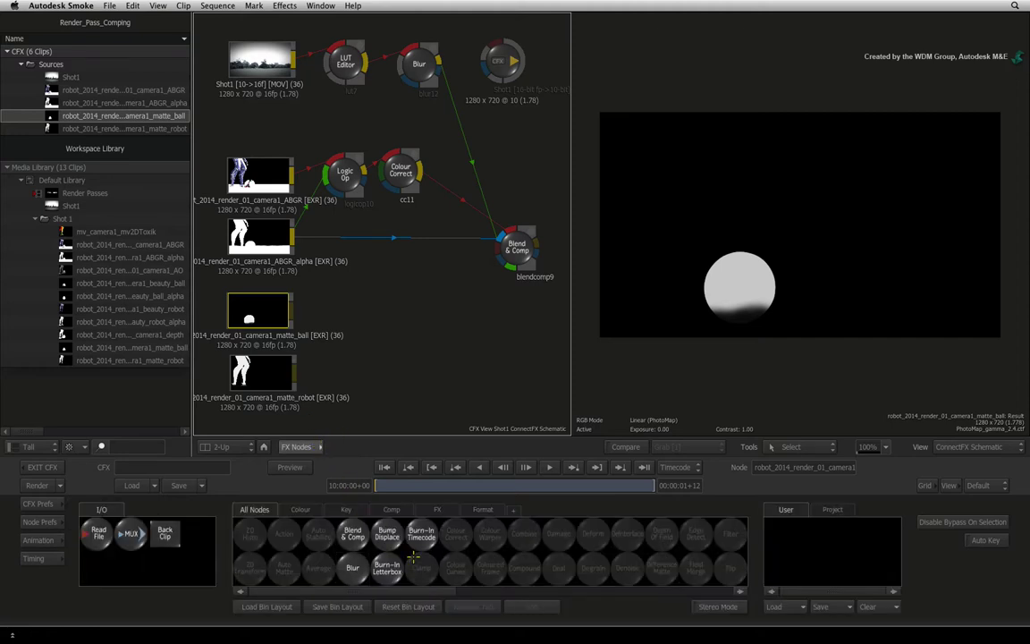
{"action": "left_click_drag", "start_coordinate": [355, 529], "coordinate": [374, 340]}
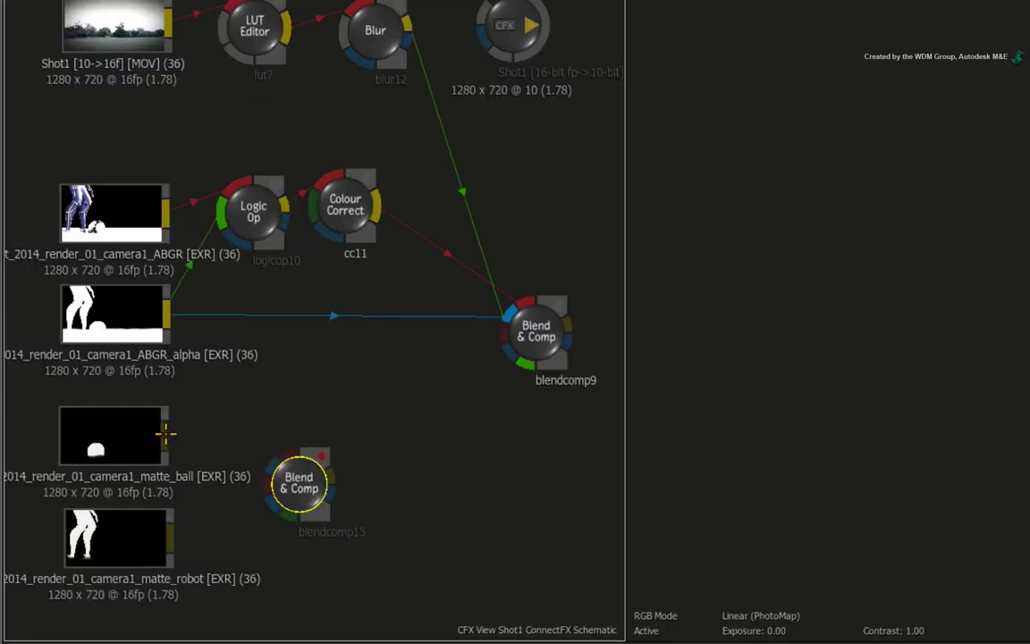
{"action": "left_click_drag", "start_coordinate": [291, 307], "coordinate": [353, 286]}
{"action": "left_click_drag", "start_coordinate": [267, 395], "coordinate": [287, 454]}
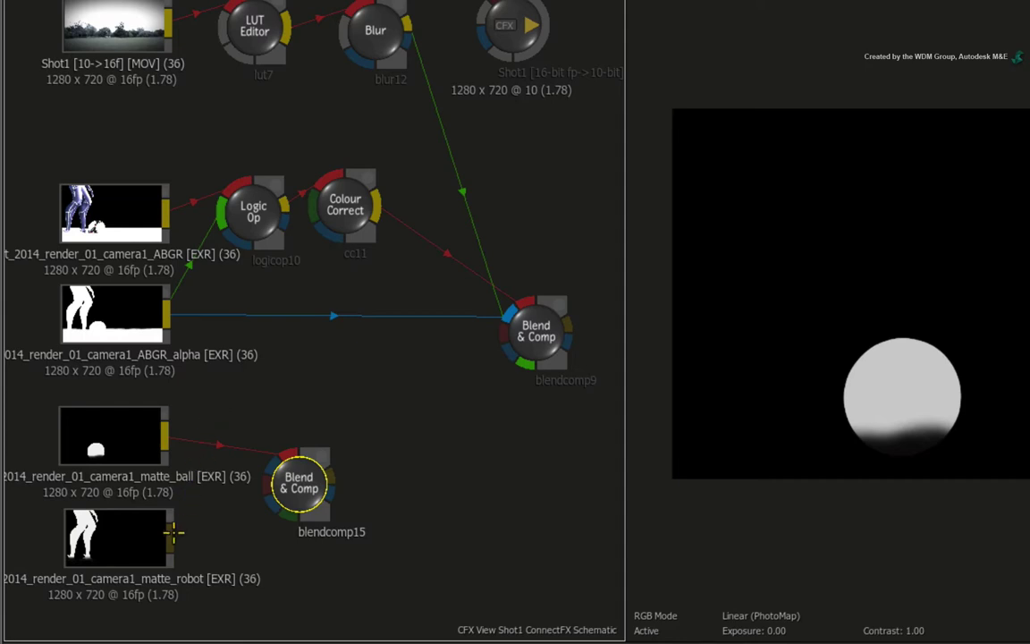
{"action": "left_click_drag", "start_coordinate": [175, 533], "coordinate": [265, 482]}
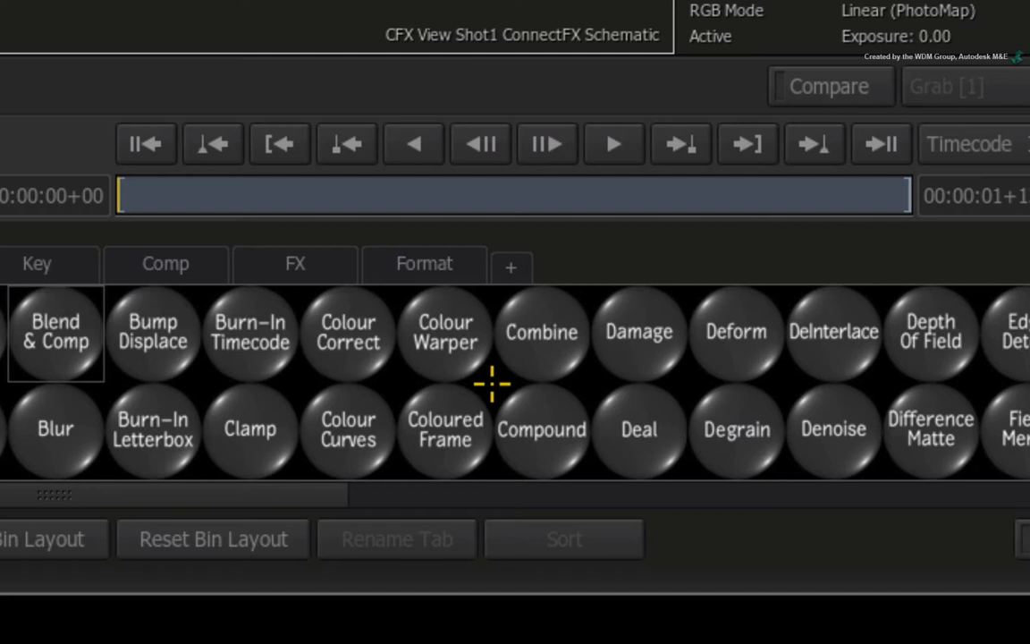
Insert a Logic Op node (logicop16) into the link from the alpha node to the Blend.
{"action": "key", "text": "l"}
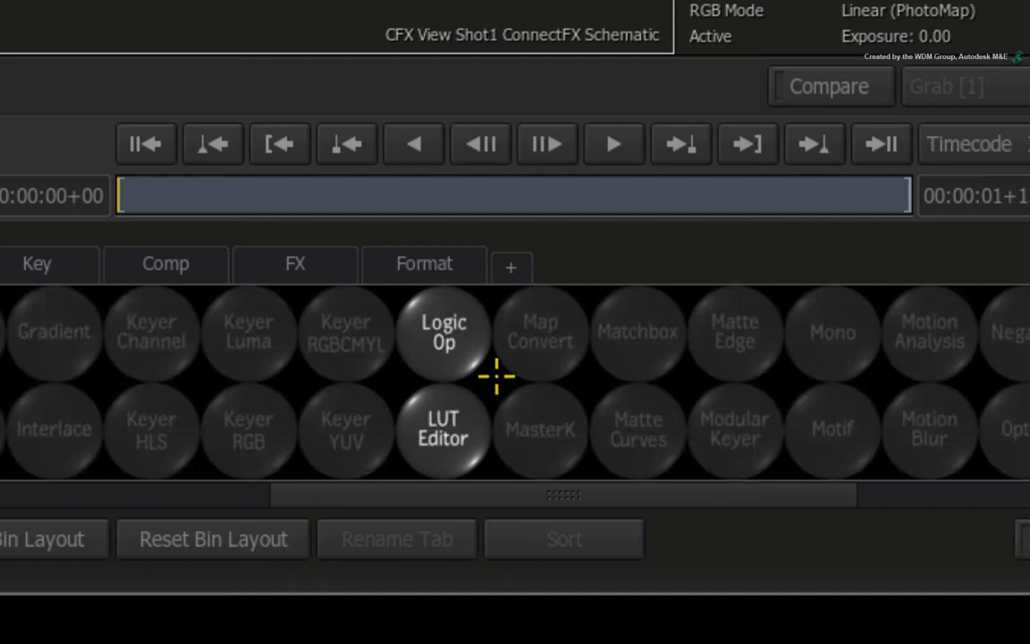
{"action": "left_click_drag", "start_coordinate": [483, 366], "coordinate": [433, 236]}
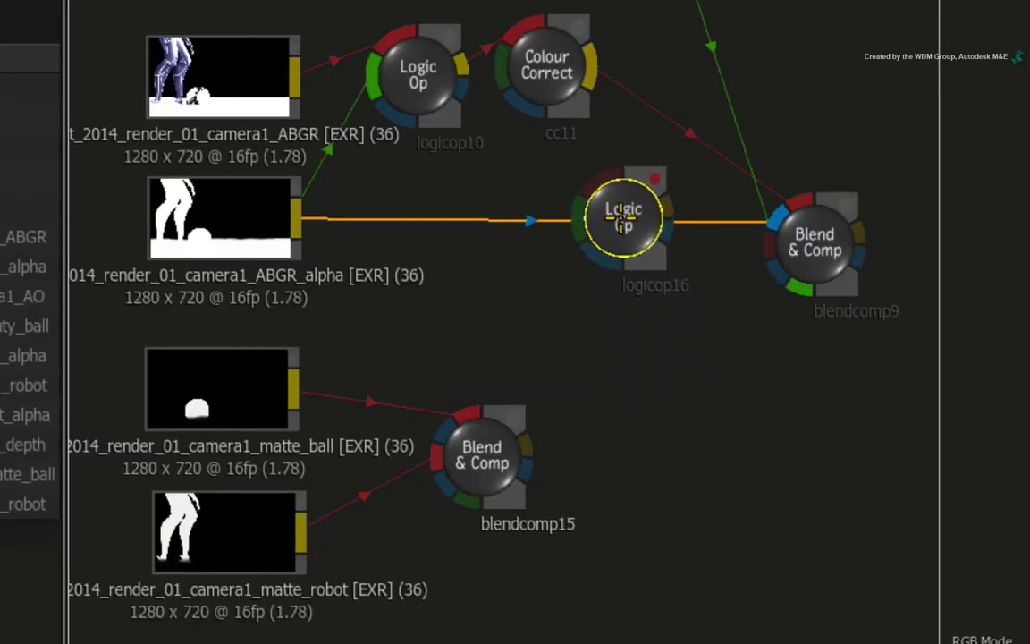
{"action": "left_click_drag", "start_coordinate": [621, 219], "coordinate": [579, 255]}
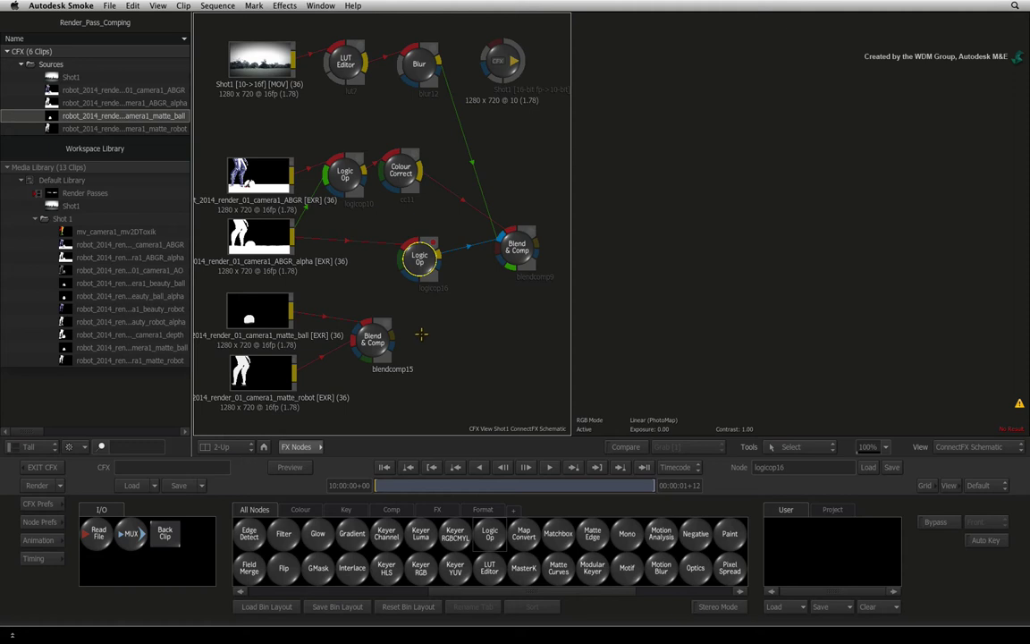
Feed blendcomp15's output into logicop16's second input and view logicop16's result.
{"action": "left_click_drag", "start_coordinate": [389, 336], "coordinate": [427, 320]}
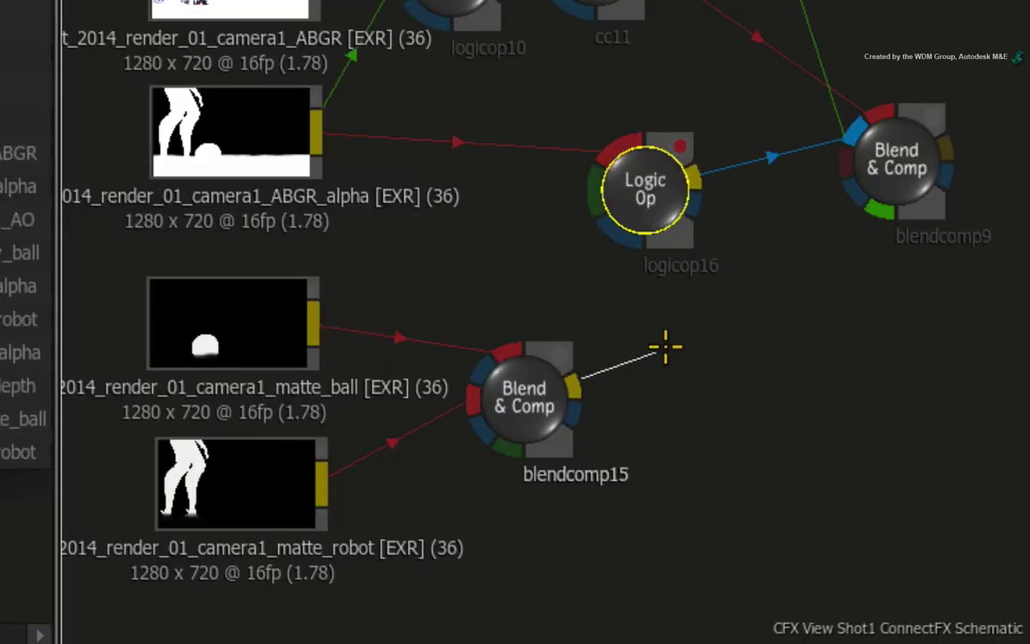
{"action": "left_click_drag", "start_coordinate": [665, 347], "coordinate": [594, 183]}
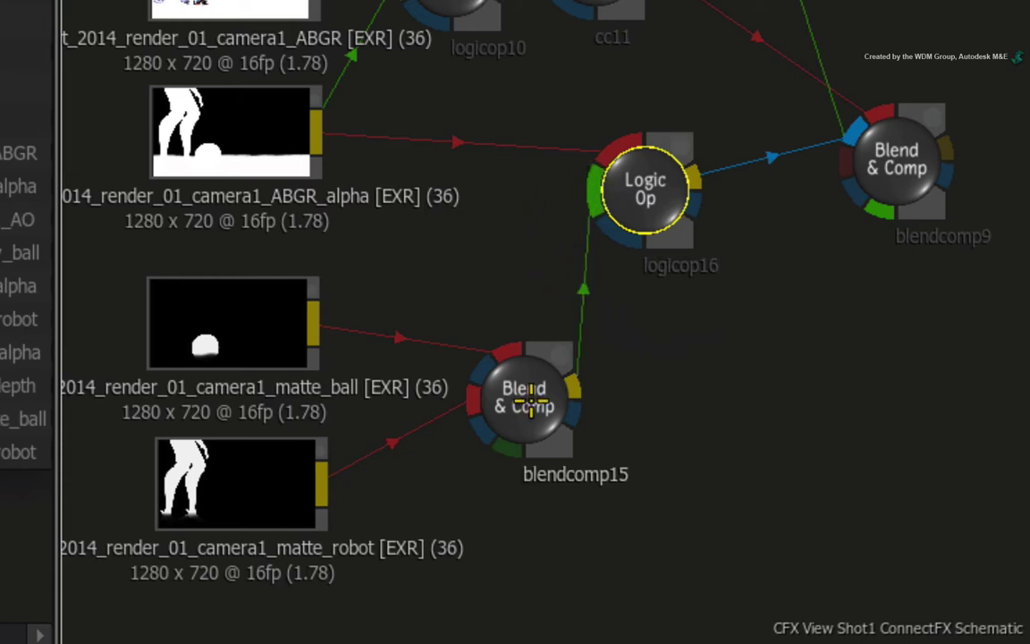
{"action": "left_click_drag", "start_coordinate": [527, 400], "coordinate": [503, 400]}
{"action": "left_click", "coordinate": [644, 188]}
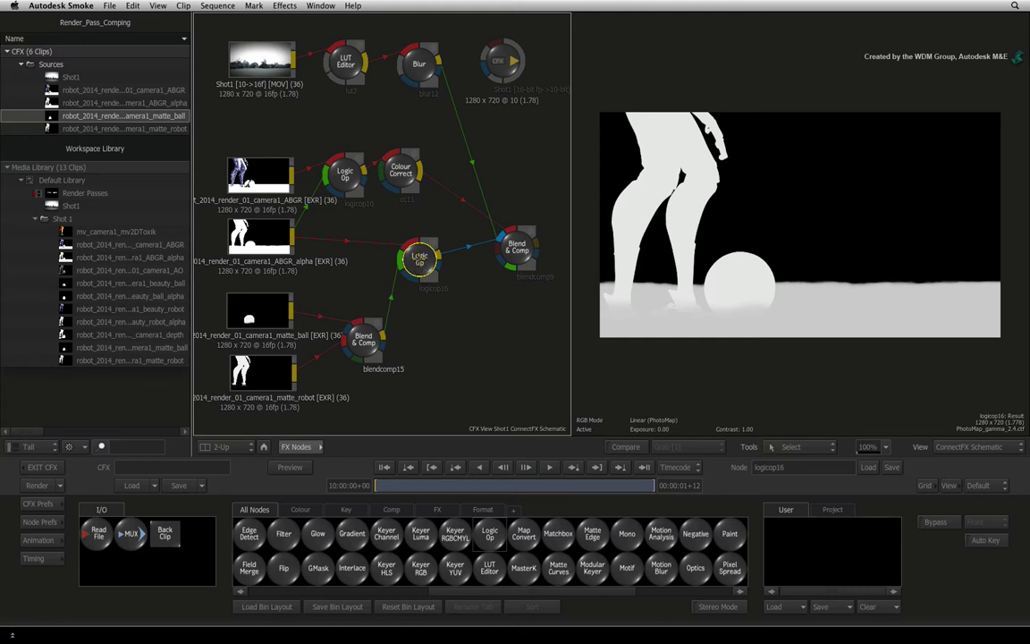
Change logicop16's blend mode from Add to Subtract and enable Swap Inputs.
{"action": "double_click", "coordinate": [419, 258]}
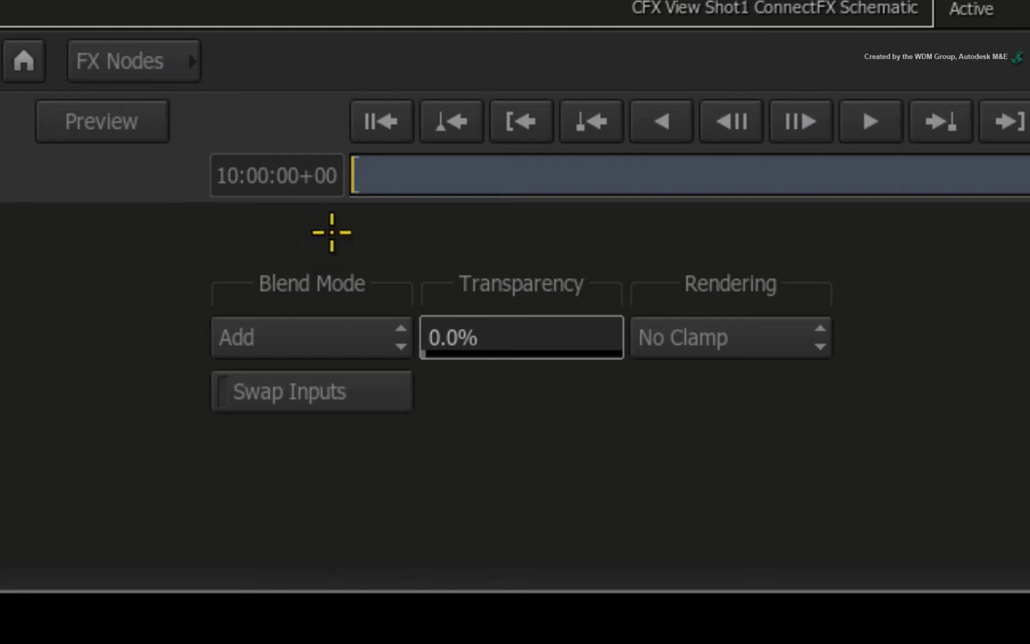
{"action": "left_click", "coordinate": [367, 335]}
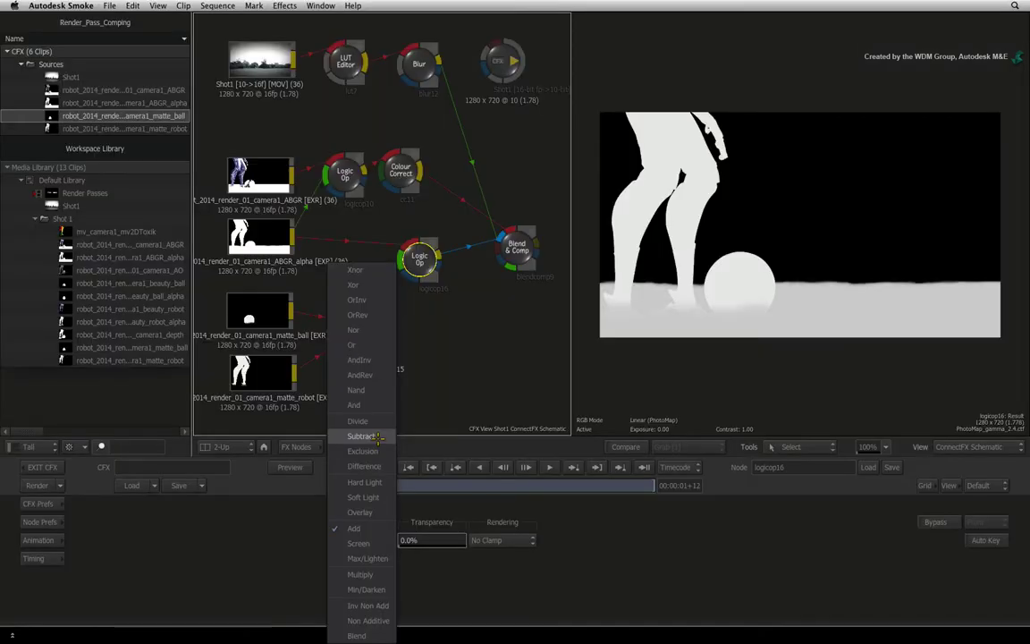
{"action": "left_click", "coordinate": [353, 29]}
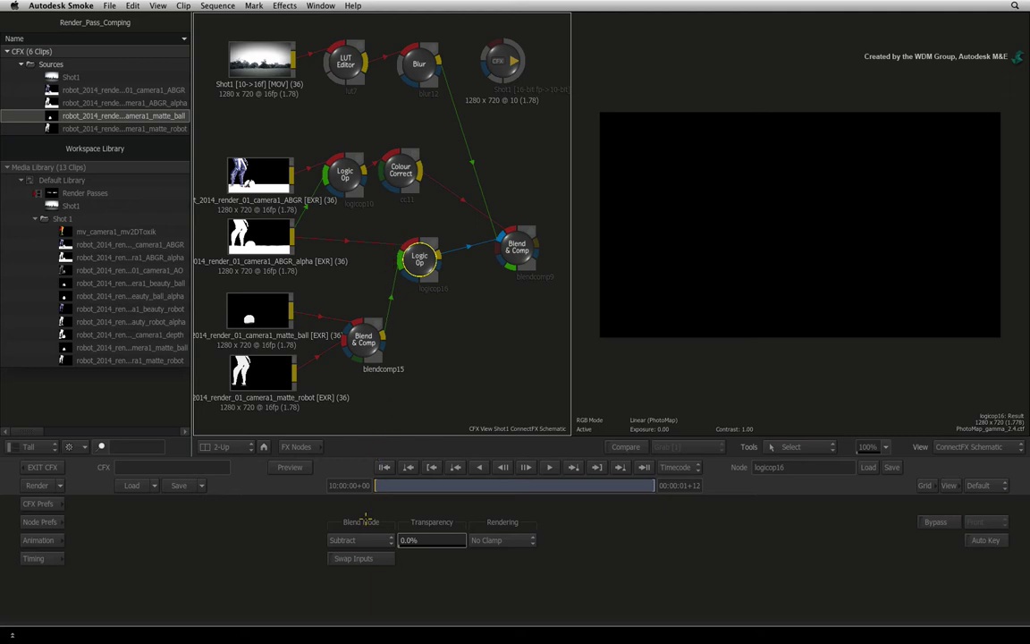
{"action": "left_click", "coordinate": [354, 558]}
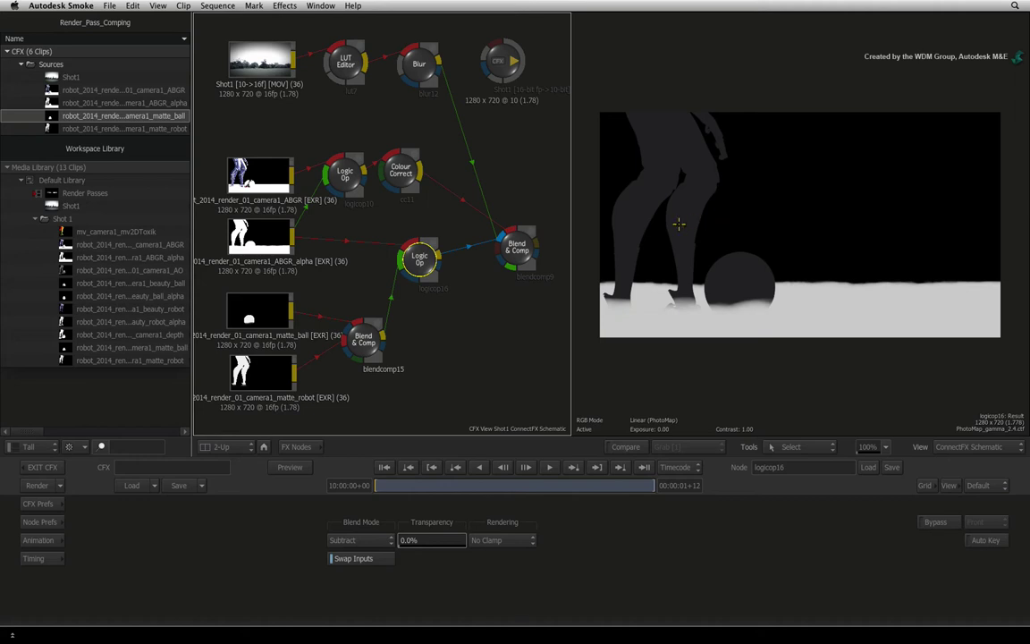
{"action": "left_click", "coordinate": [239, 216]}
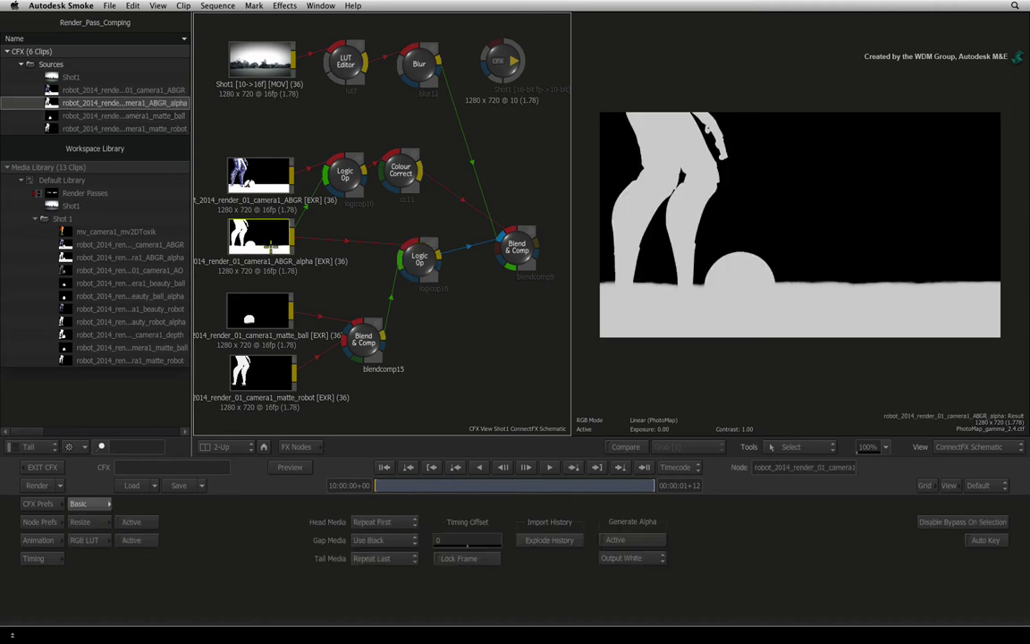
{"action": "left_click", "coordinate": [363, 341]}
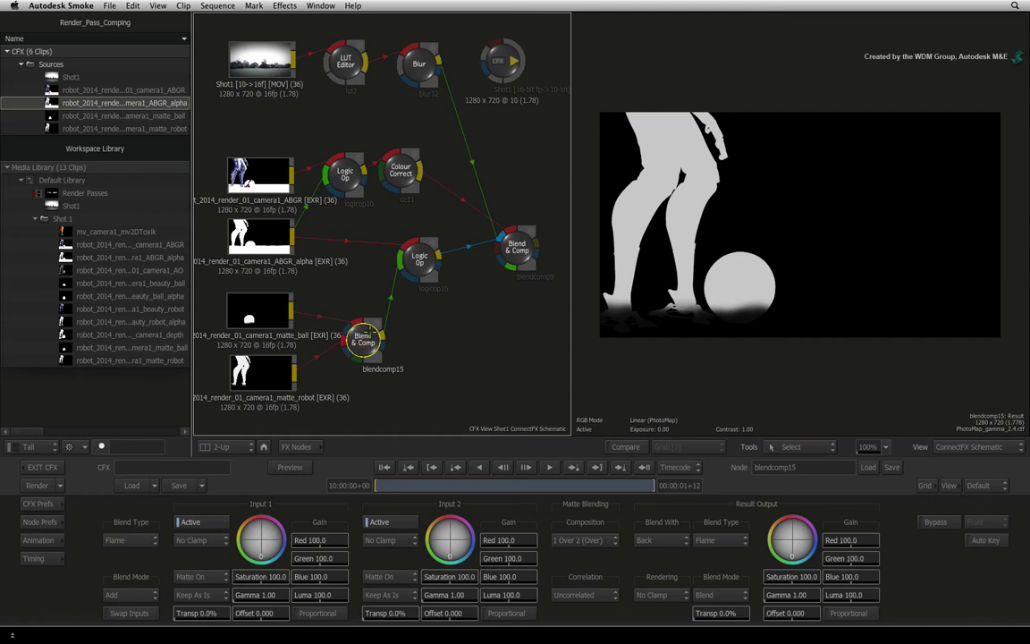
{"action": "left_click", "coordinate": [419, 258]}
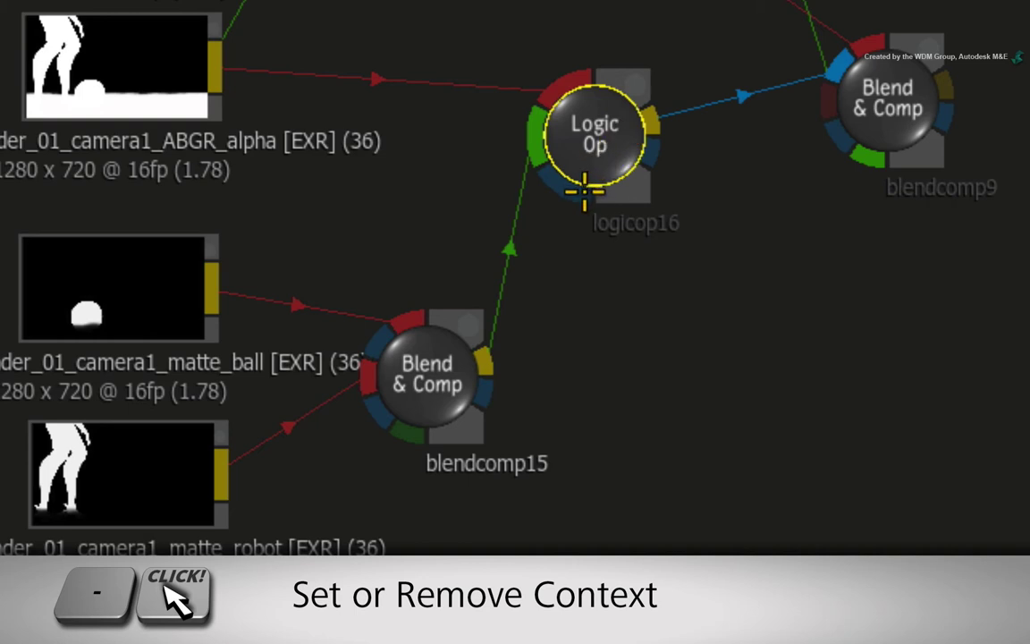
Make logicop16 Context 1, show Context 1 in the viewer, and open blendcomp15's settings.
{"action": "left_click", "coordinate": [593, 154]}
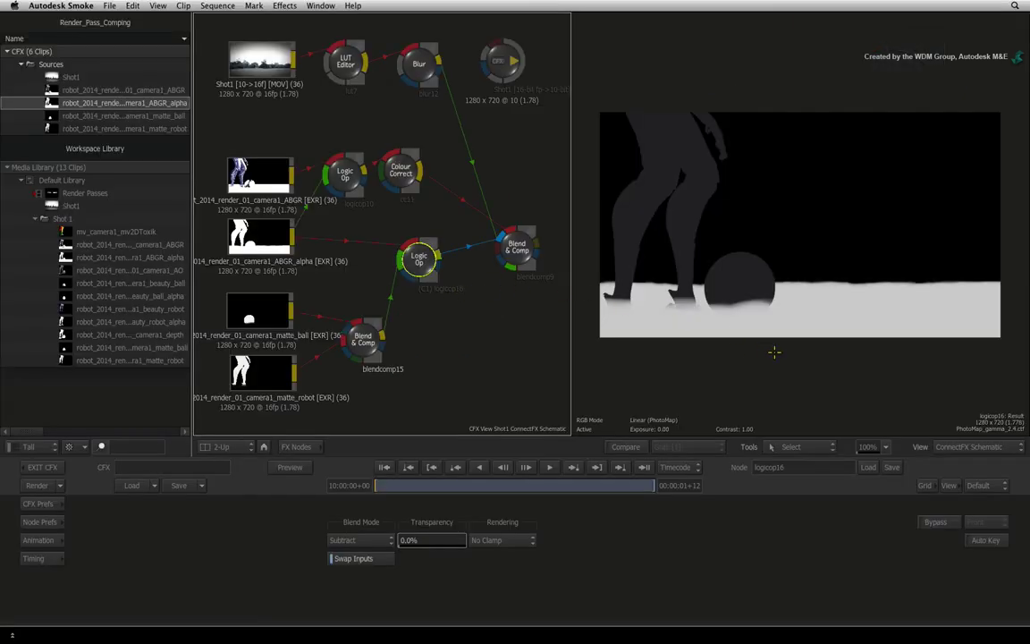
{"action": "key", "text": "ctrl+1"}
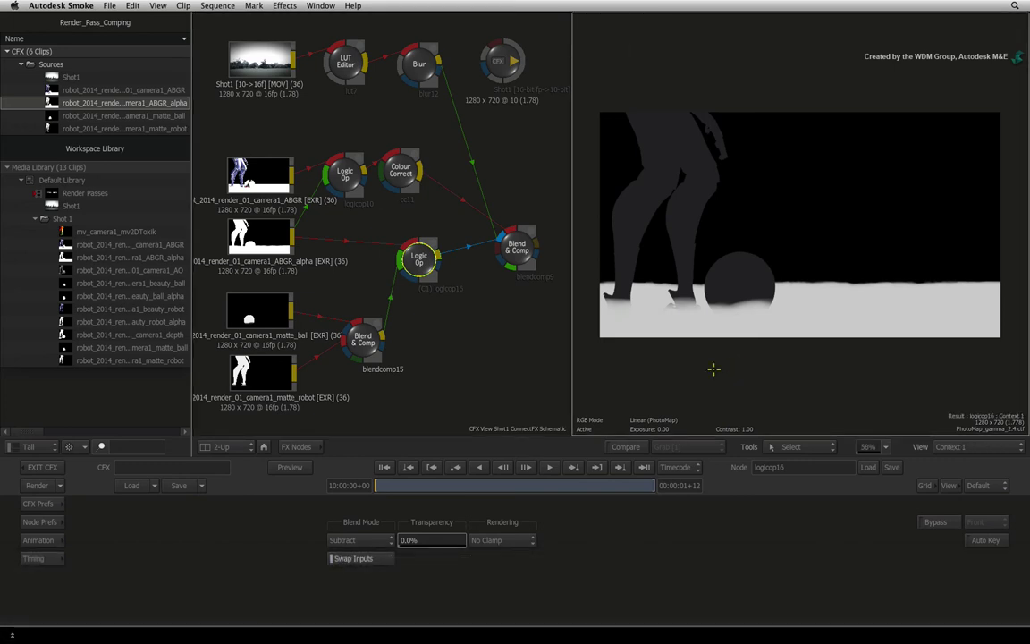
{"action": "left_click", "coordinate": [363, 341]}
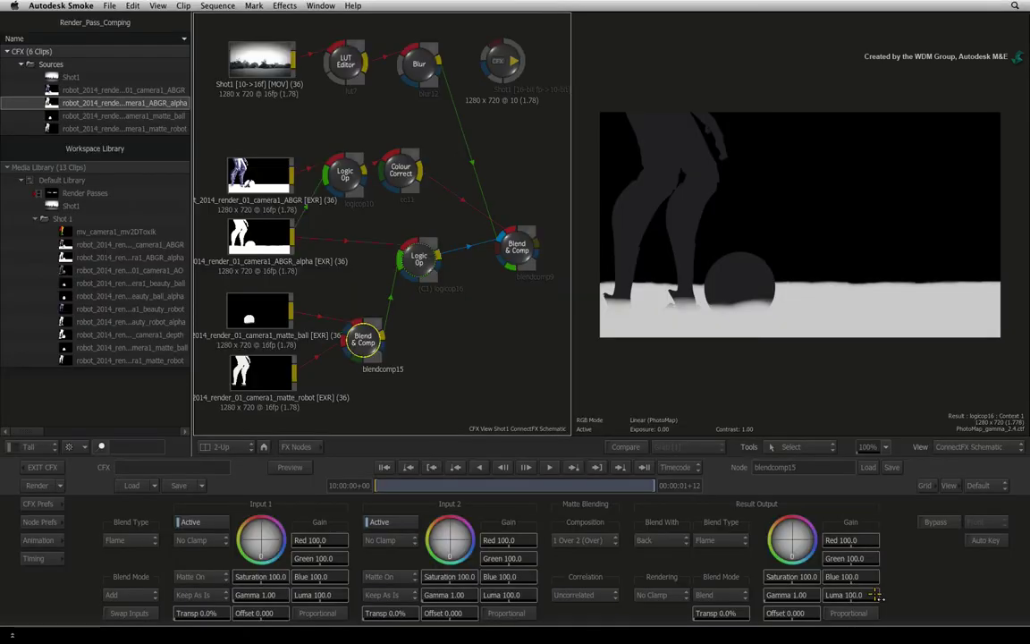
Raise blendcomp15's Result Output Luma gain from 100.0 to about 104.7.
{"action": "left_click_drag", "start_coordinate": [809, 532], "coordinate": [860, 521]}
{"action": "left_click_drag", "start_coordinate": [891, 590], "coordinate": [907, 583]}
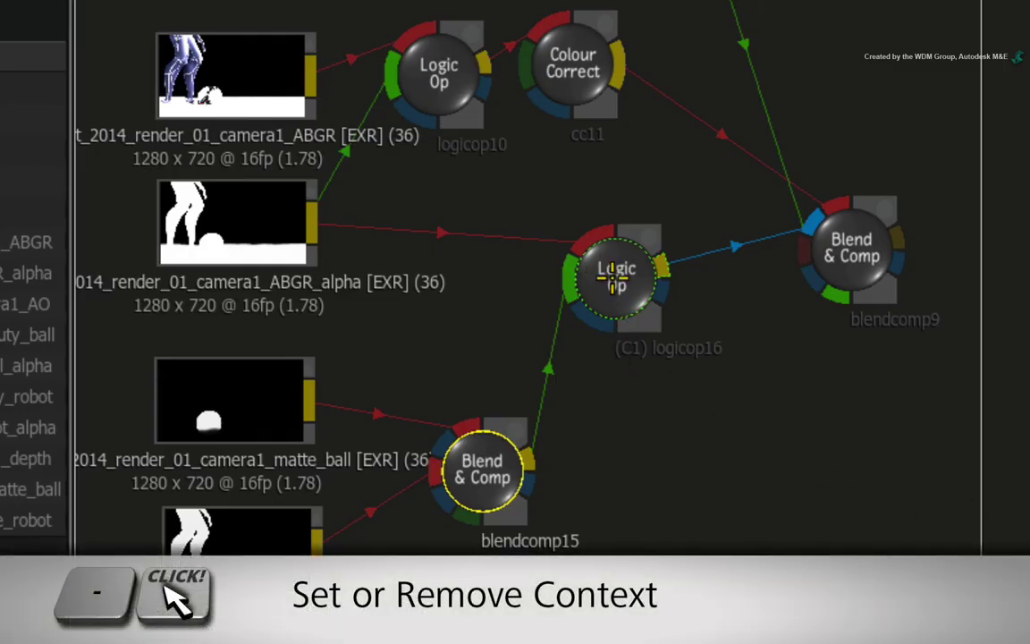
Clear logicop16's context, view blendcomp9's result with F4, then view the robot ABGR render.
{"action": "left_click", "coordinate": [613, 269]}
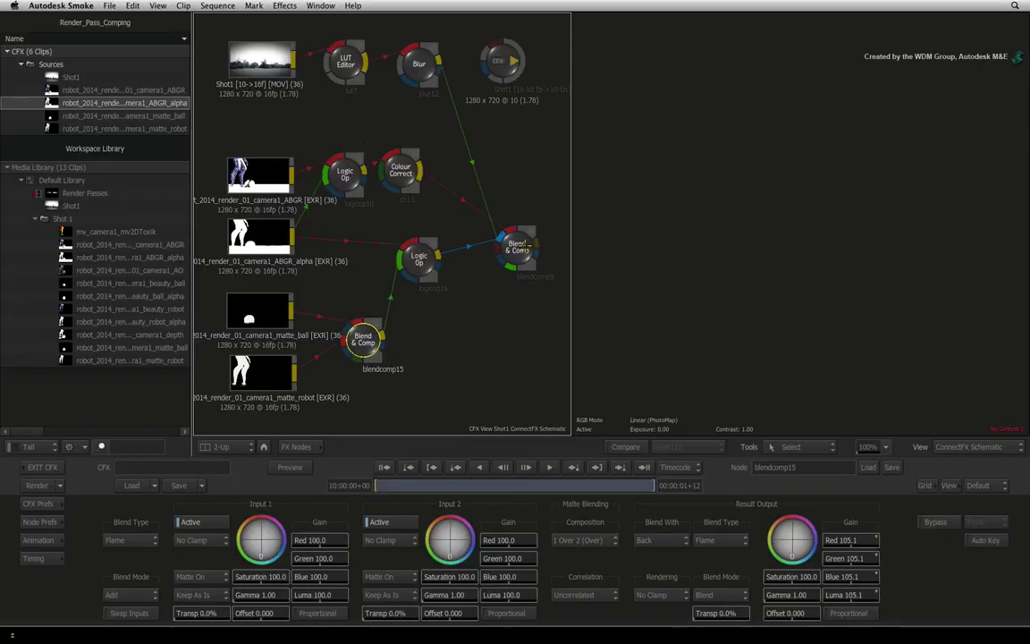
{"action": "left_click", "coordinate": [526, 244]}
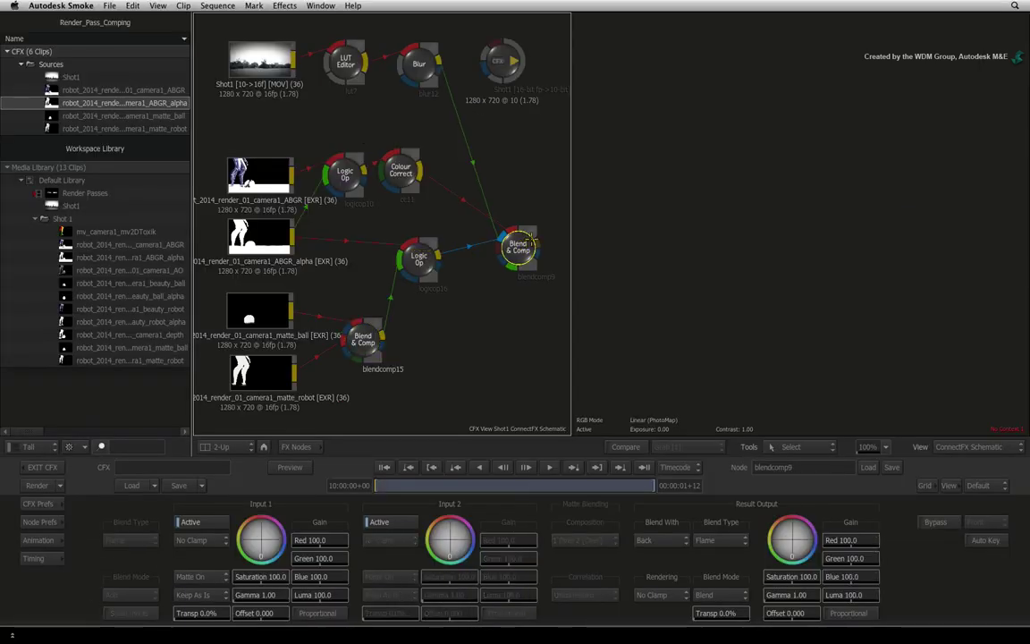
{"action": "key", "text": "F4"}
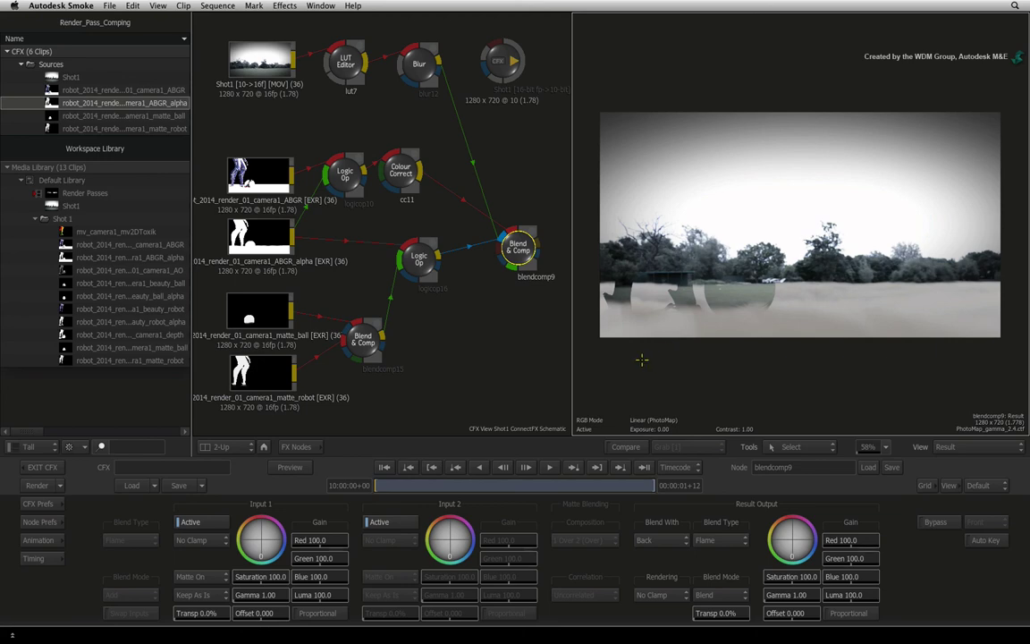
{"action": "left_click", "coordinate": [277, 173]}
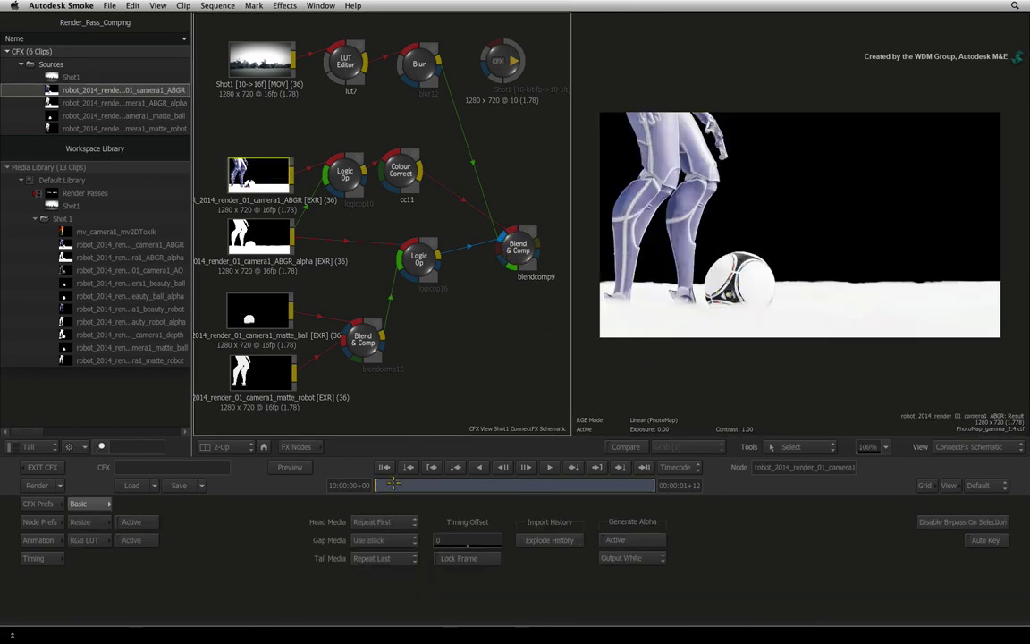